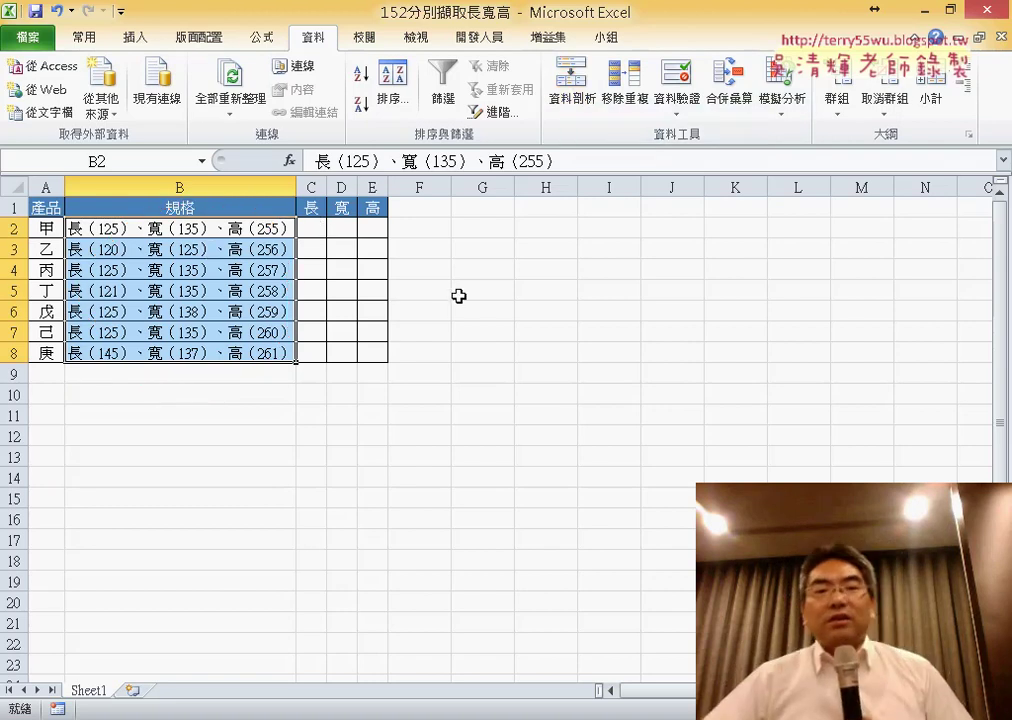
# Select the seven specs strings in B2:B8 and bring up the Data ribbon commands.
pyautogui.click(546, 311)
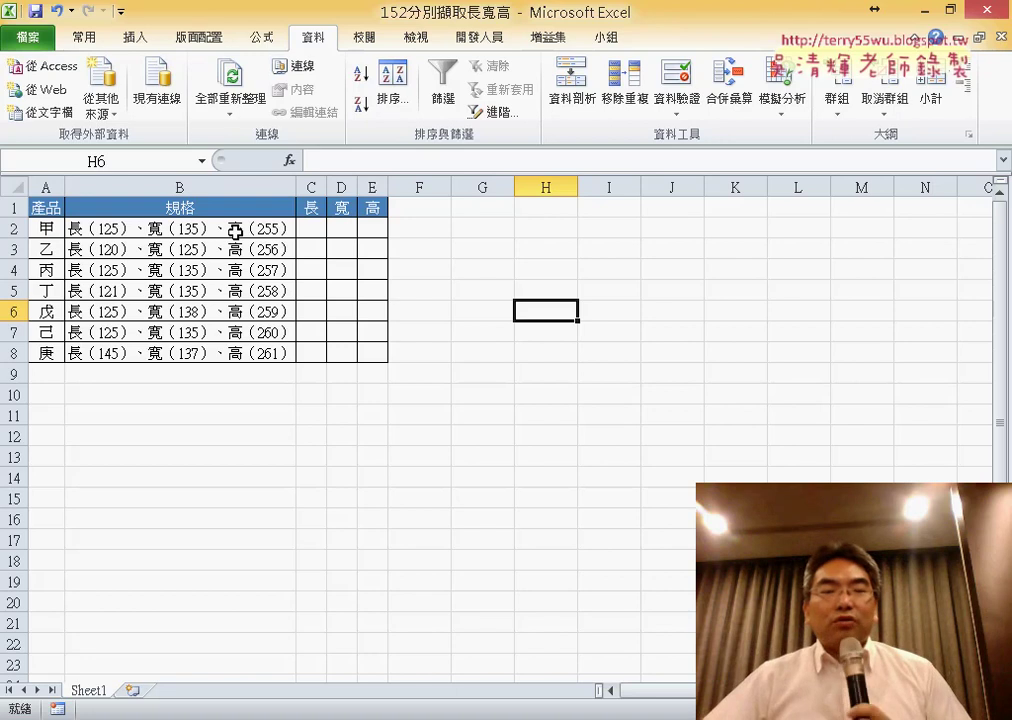
pyautogui.moveTo(235, 231); pyautogui.dragTo(229, 346)
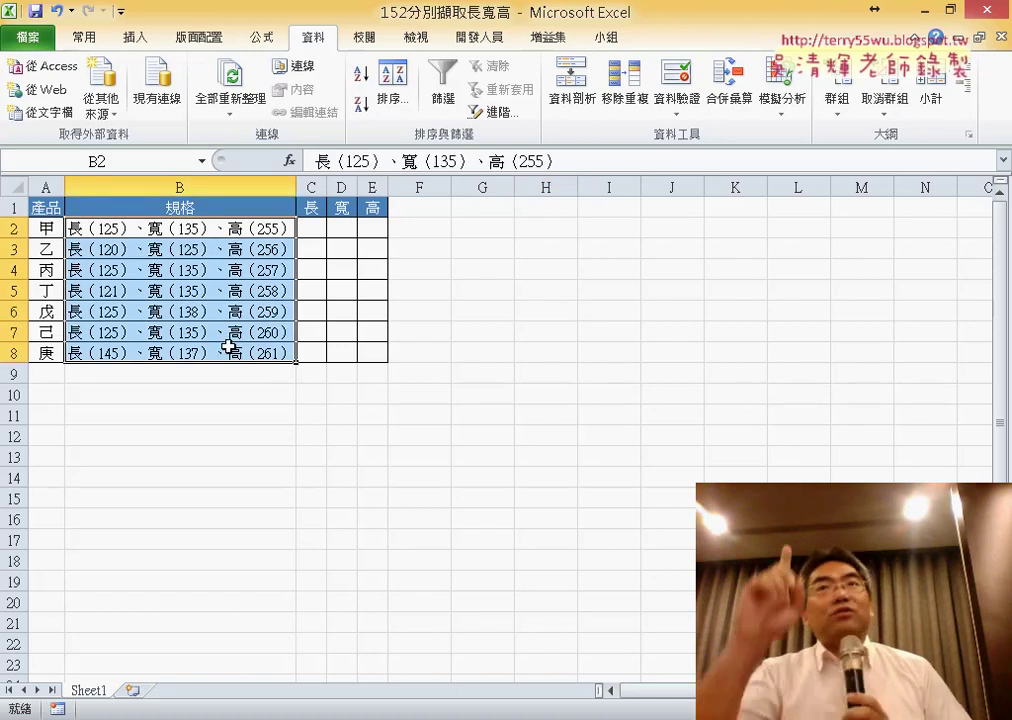
pyautogui.click(233, 184)
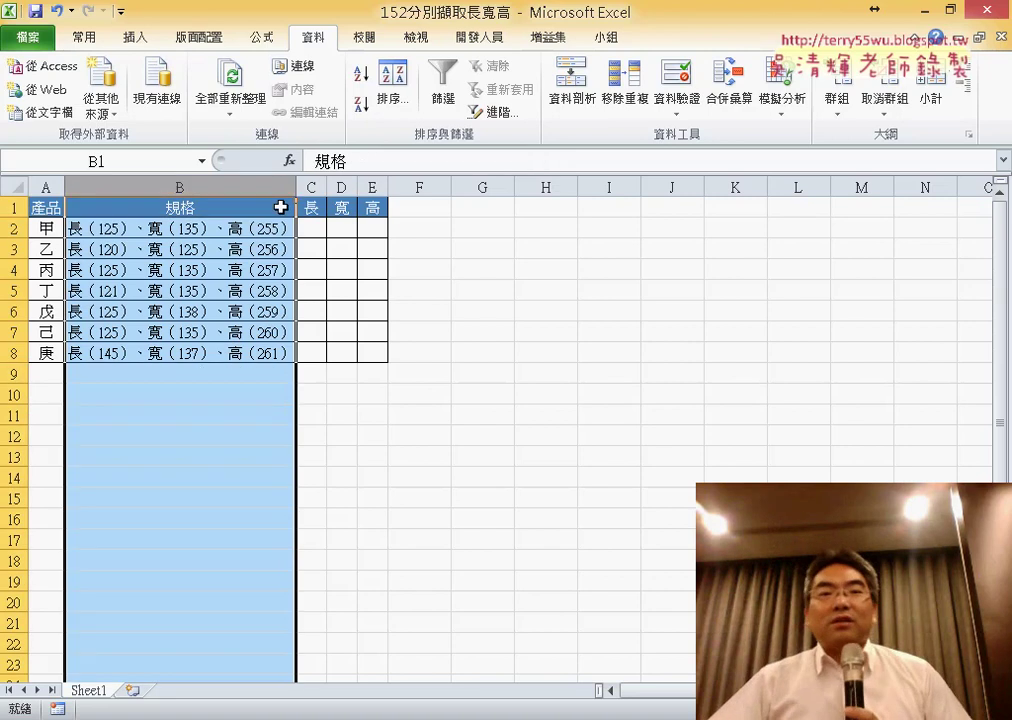
pyautogui.moveTo(265, 228); pyautogui.dragTo(250, 349)
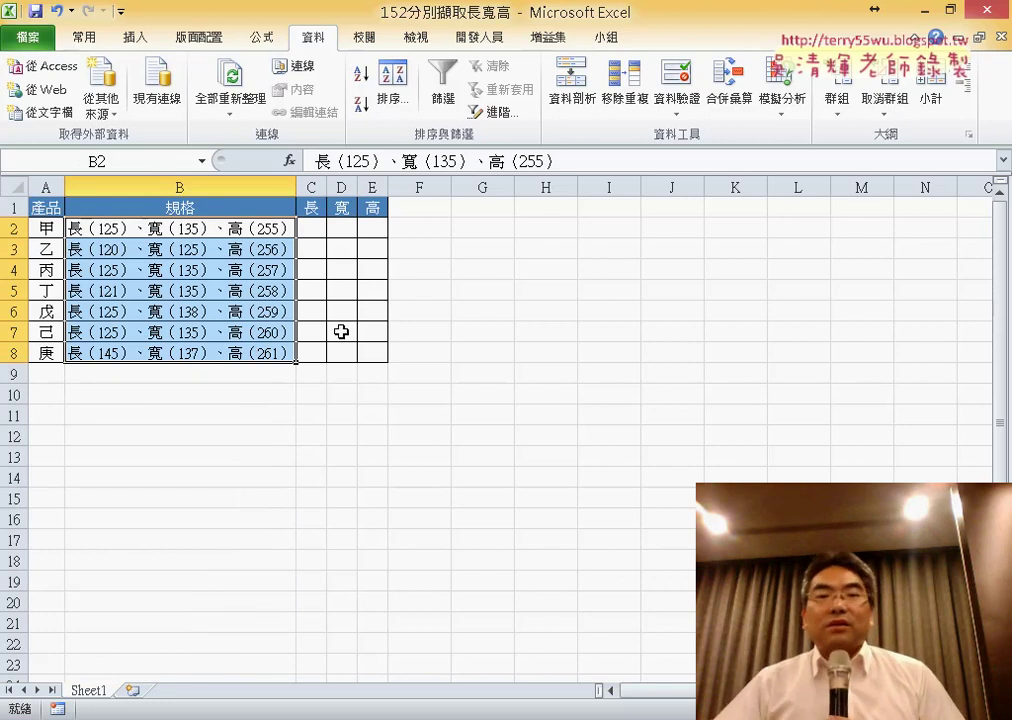
pyautogui.click(82, 38)
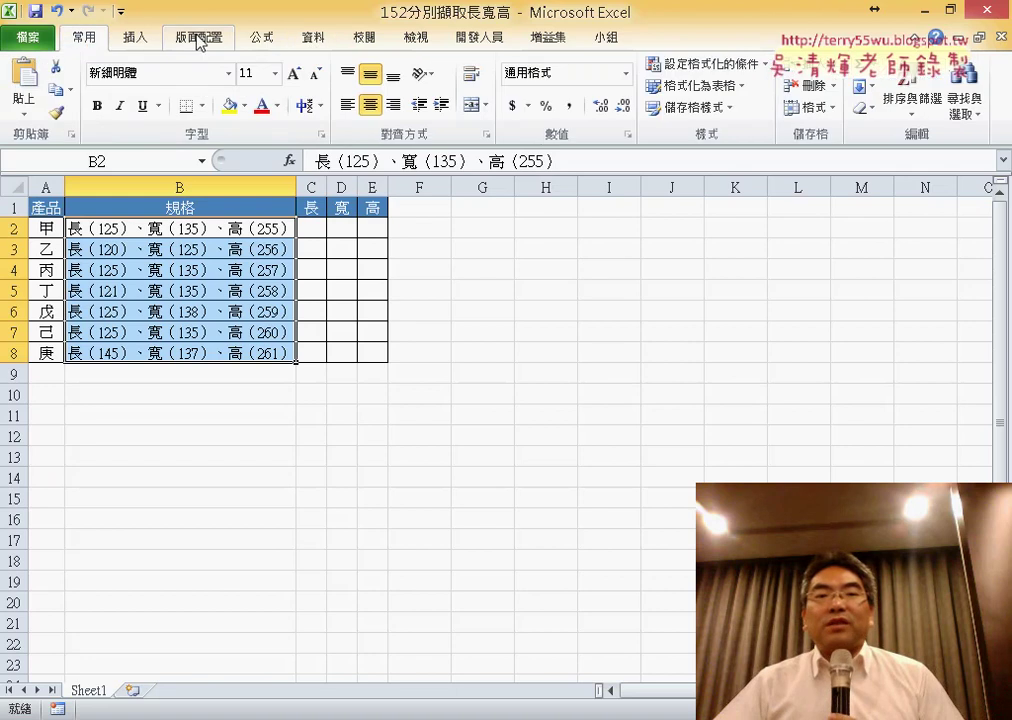
pyautogui.click(313, 38)
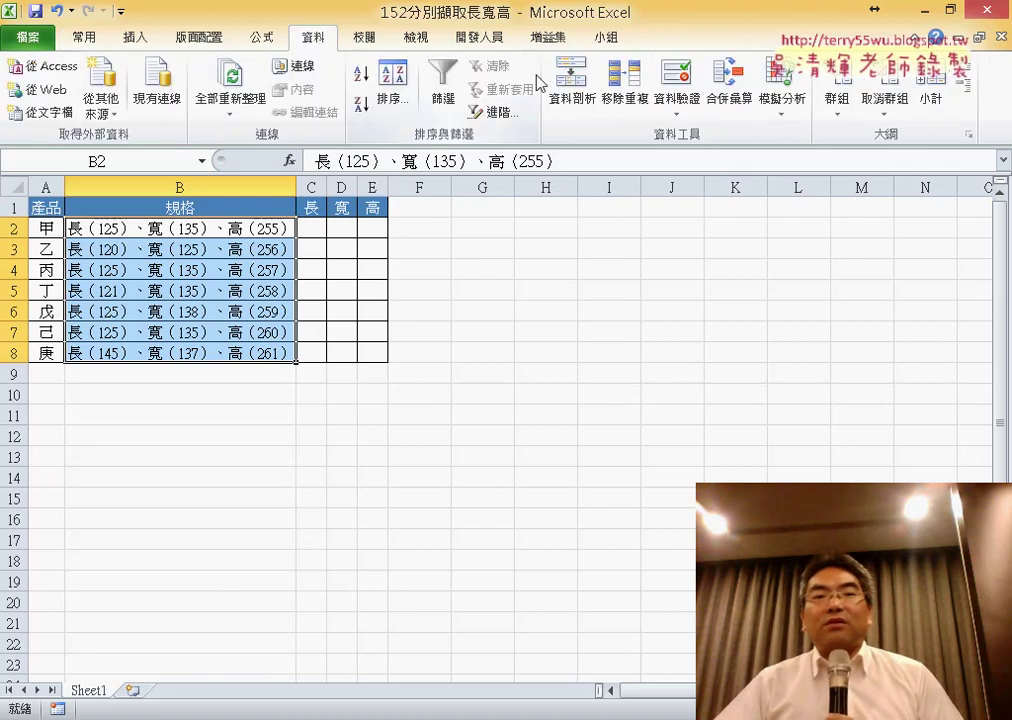
# Launch Text to Columns on B2:B8 and choose Fixed width as the data type.
pyautogui.click(577, 103)
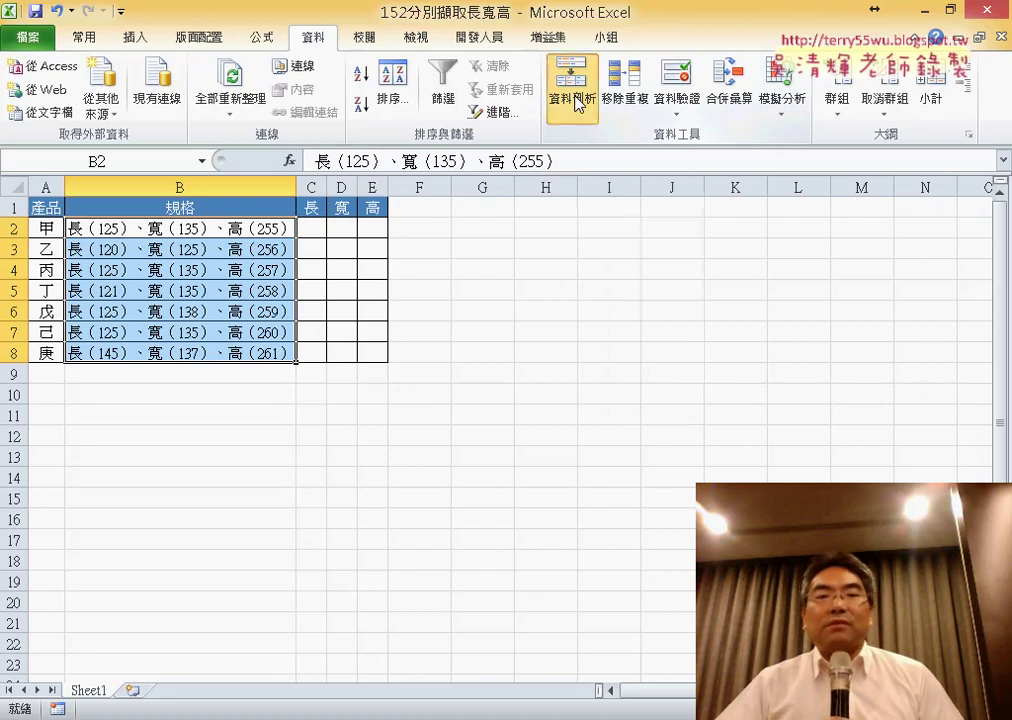
pyautogui.moveTo(461, 45); pyautogui.dragTo(463, 156)
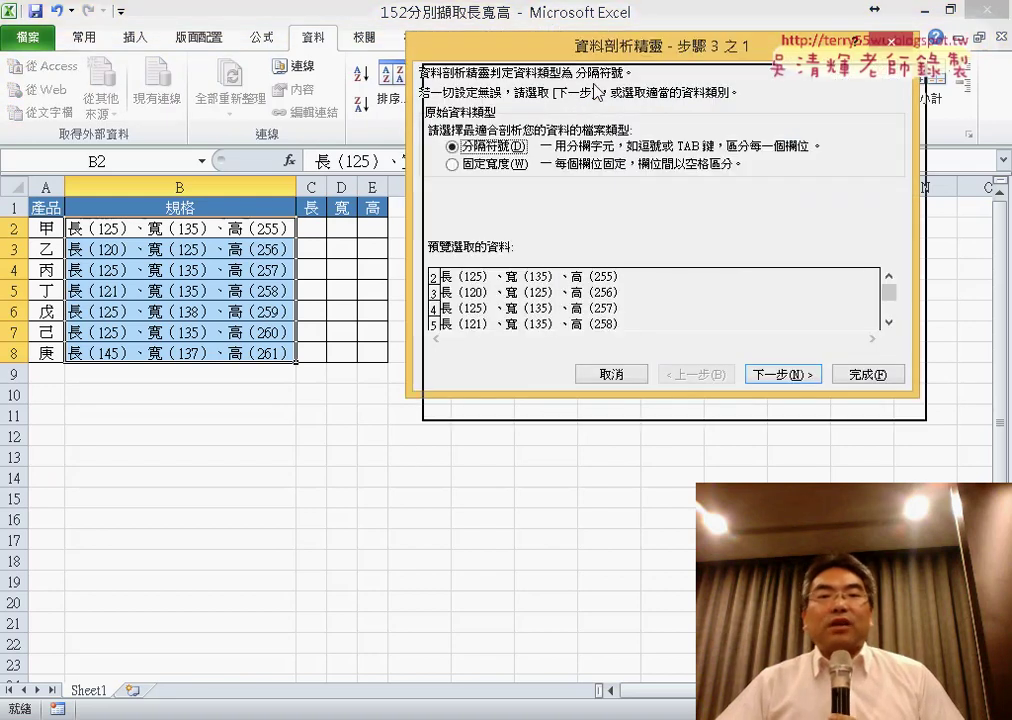
pyautogui.moveTo(577, 160); pyautogui.dragTo(567, 93)
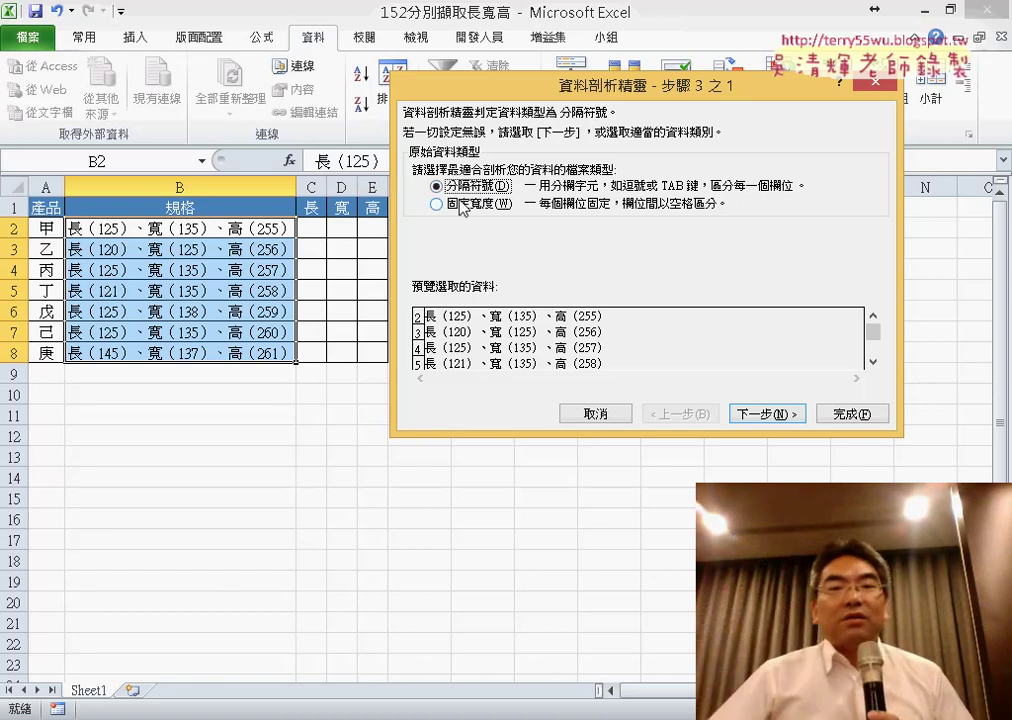
pyautogui.click(454, 204)
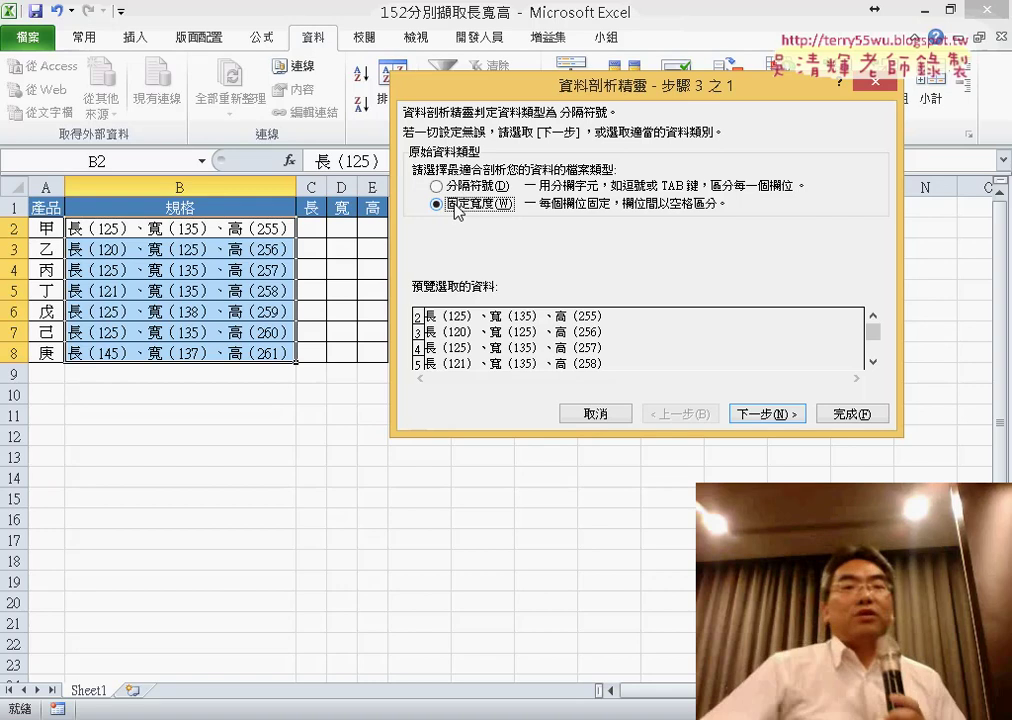
# Place column break lines around each bracketed length, width and height number, nudging one to about position 28.
pyautogui.click(750, 415)
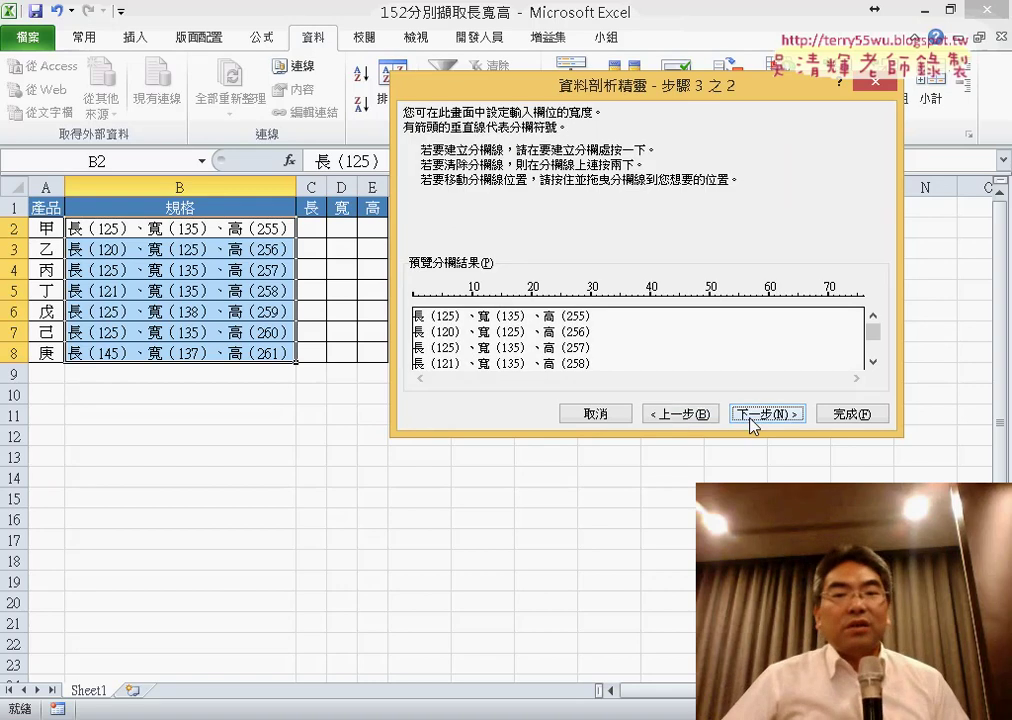
pyautogui.moveTo(632, 86); pyautogui.dragTo(556, 31)
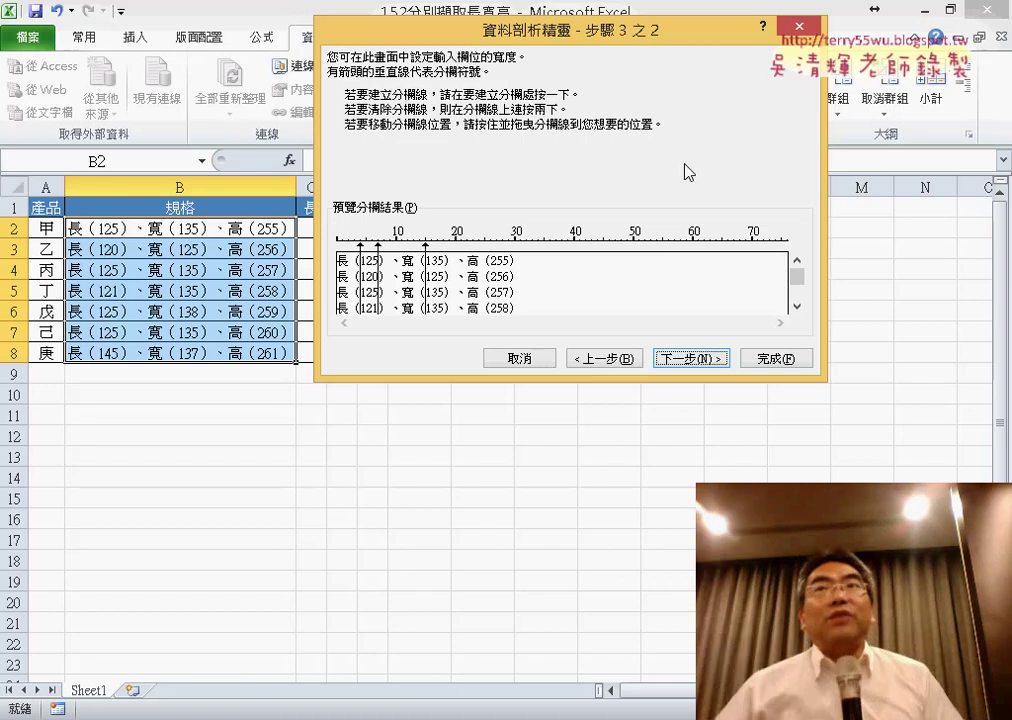
pyautogui.click(445, 242)
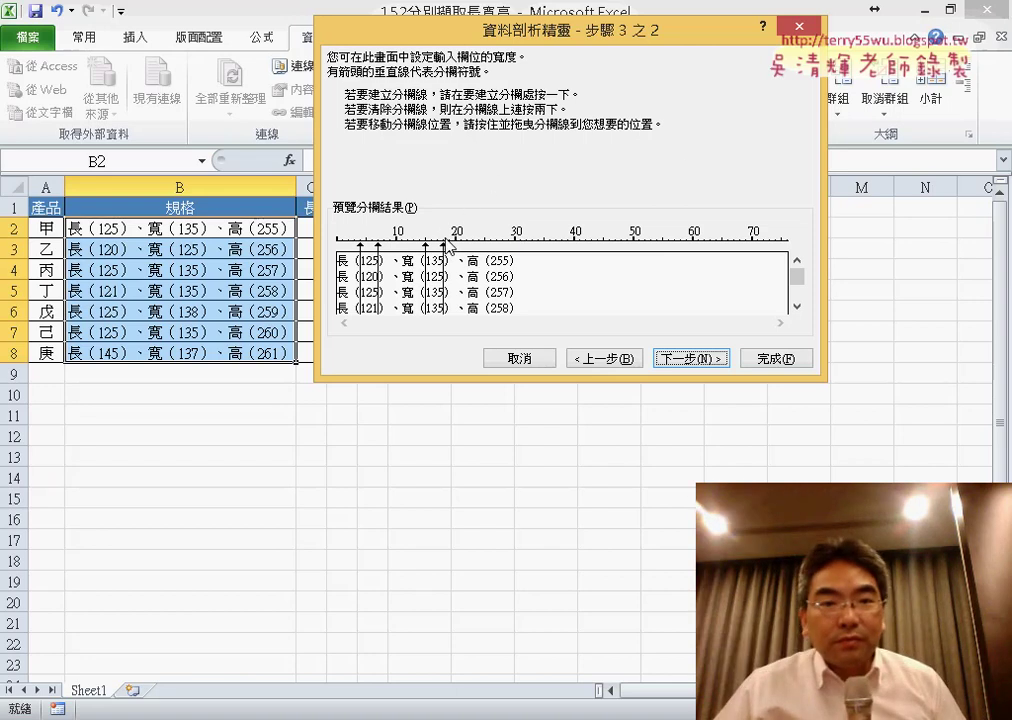
pyautogui.click(490, 242)
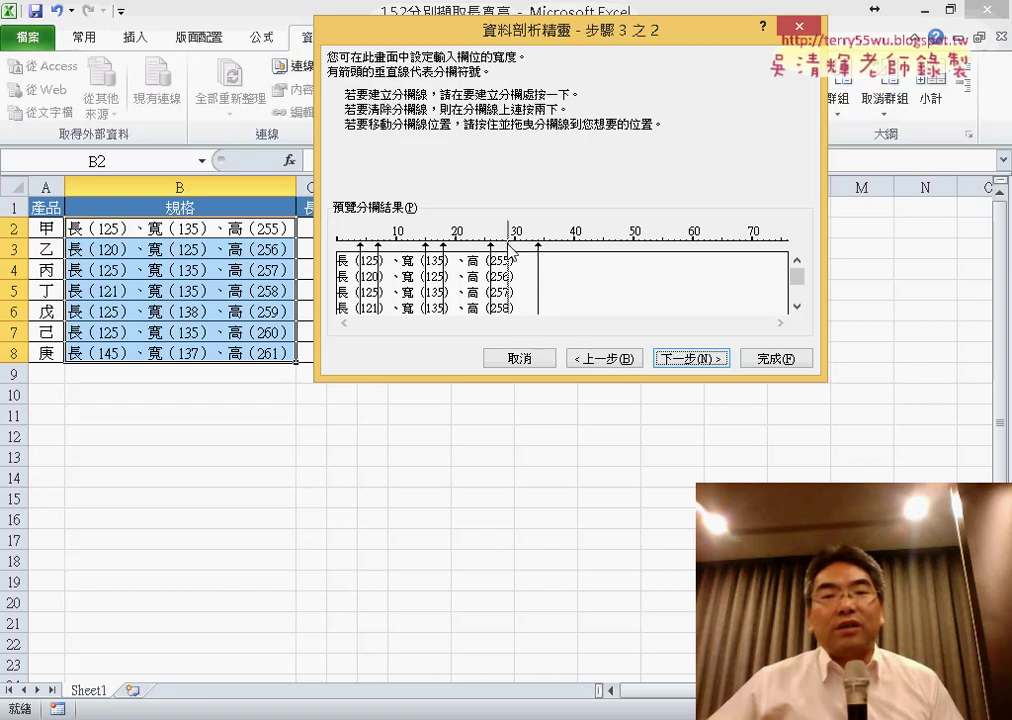
pyautogui.moveTo(538, 250); pyautogui.dragTo(508, 250)
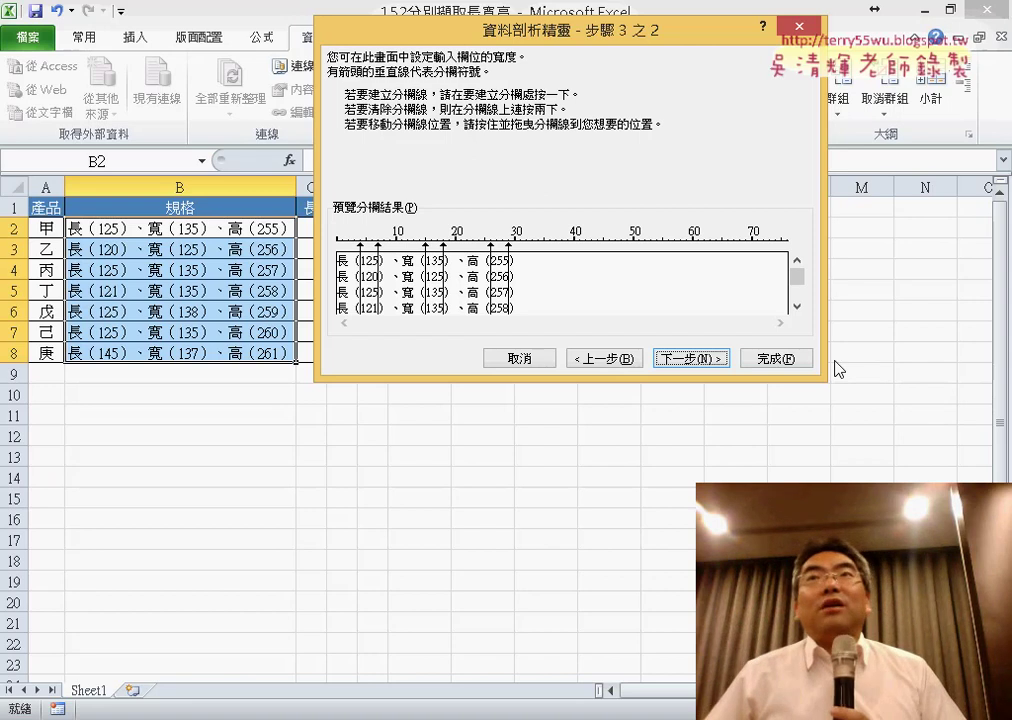
# Move to the column data format step and select the 長 label column in the preview.
pyautogui.click(684, 362)
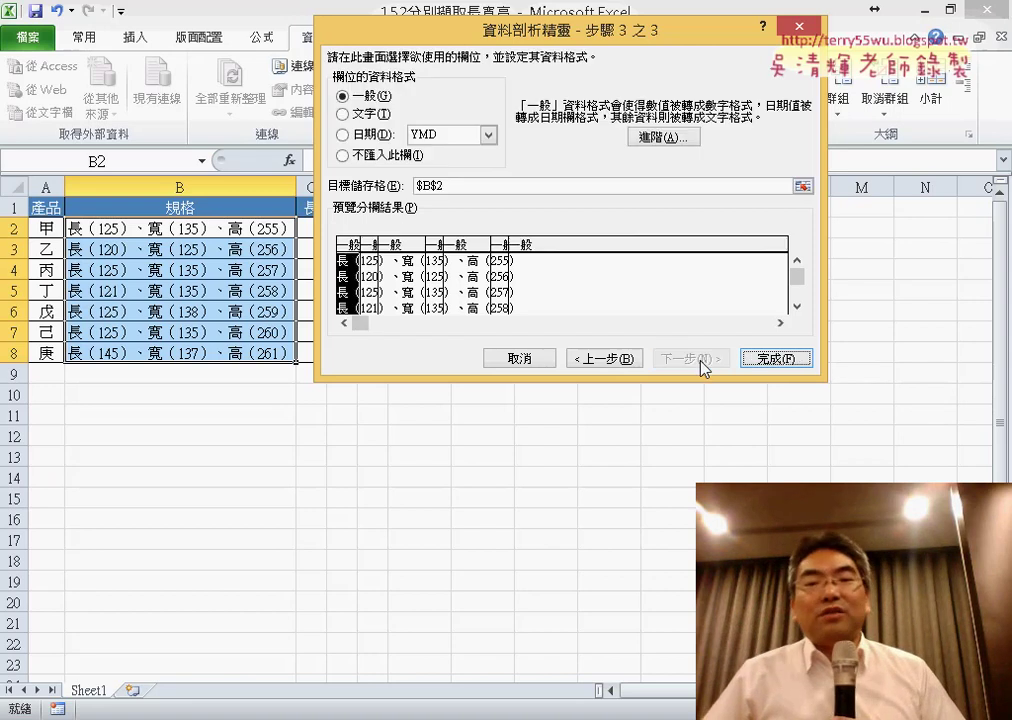
pyautogui.moveTo(563, 33)
pyautogui.mouseDown()
pyautogui.moveTo(685, 139)
pyautogui.moveTo(697, 103)
pyautogui.mouseUp()
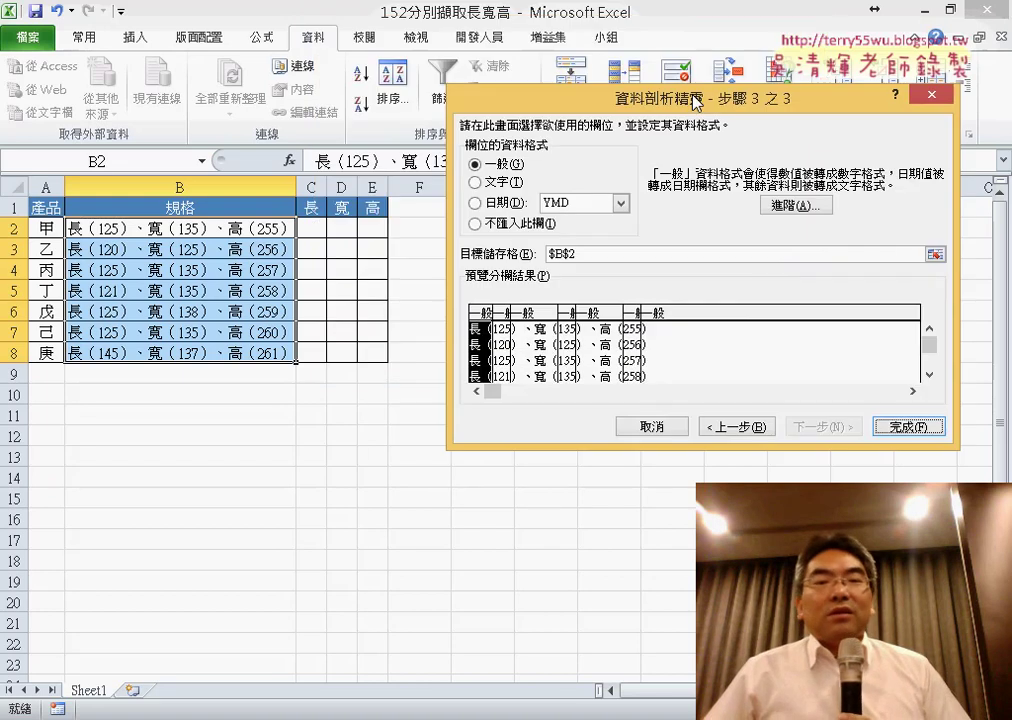
pyautogui.click(502, 357)
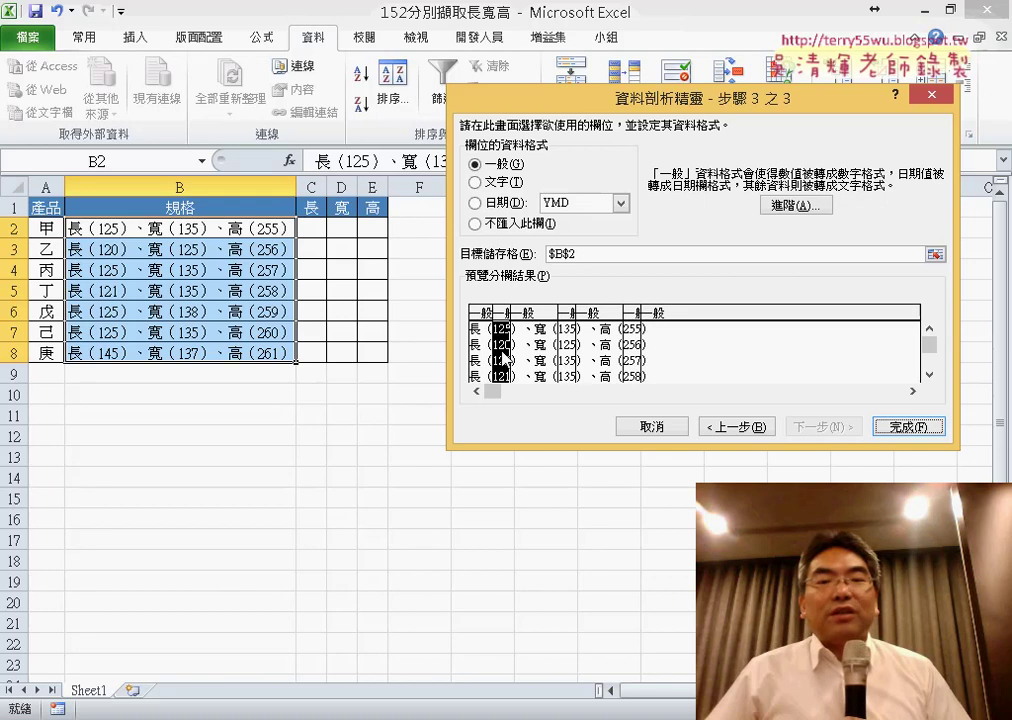
pyautogui.click(566, 363)
pyautogui.click(633, 362)
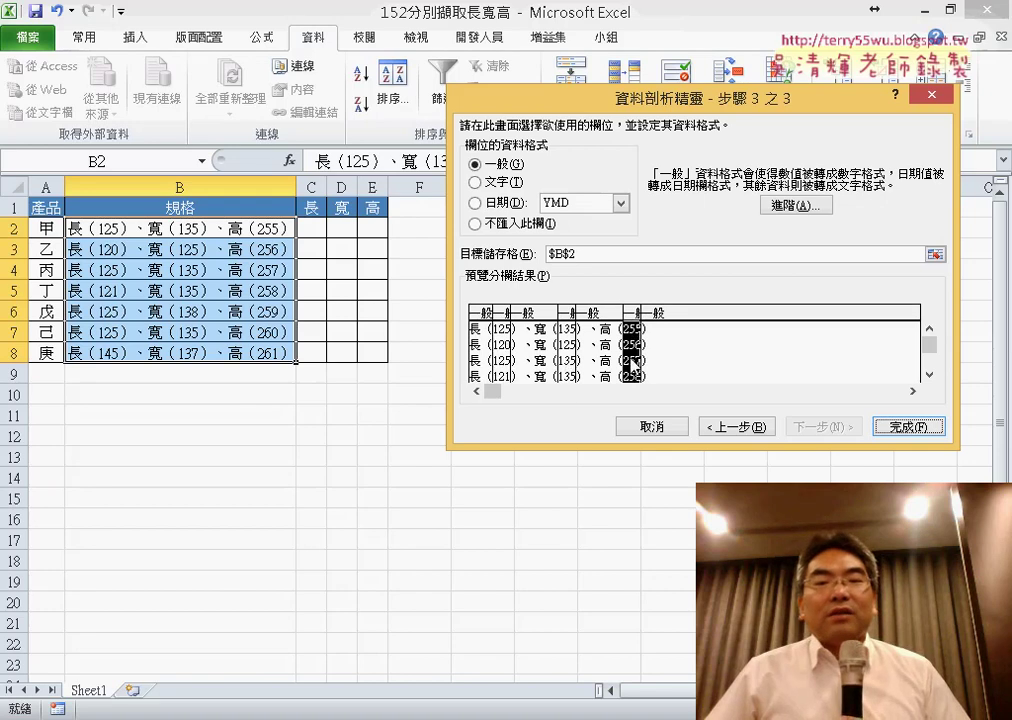
pyautogui.click(479, 360)
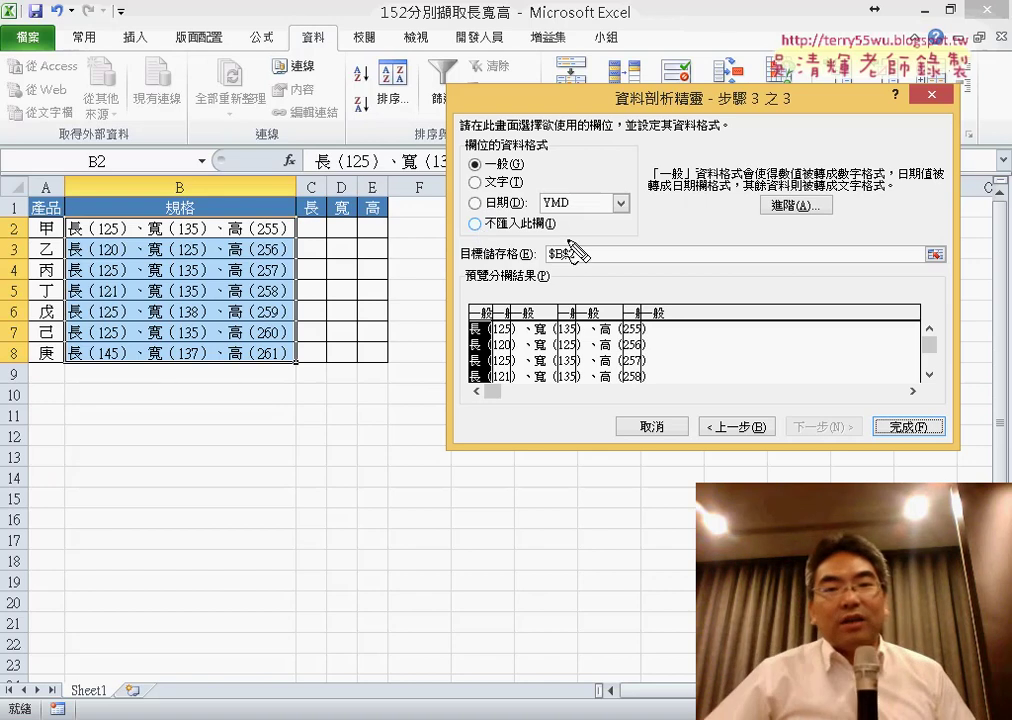
pyautogui.moveTo(575, 200); pyautogui.dragTo(560, 195)
pyautogui.moveTo(485, 312); pyautogui.dragTo(478, 398)
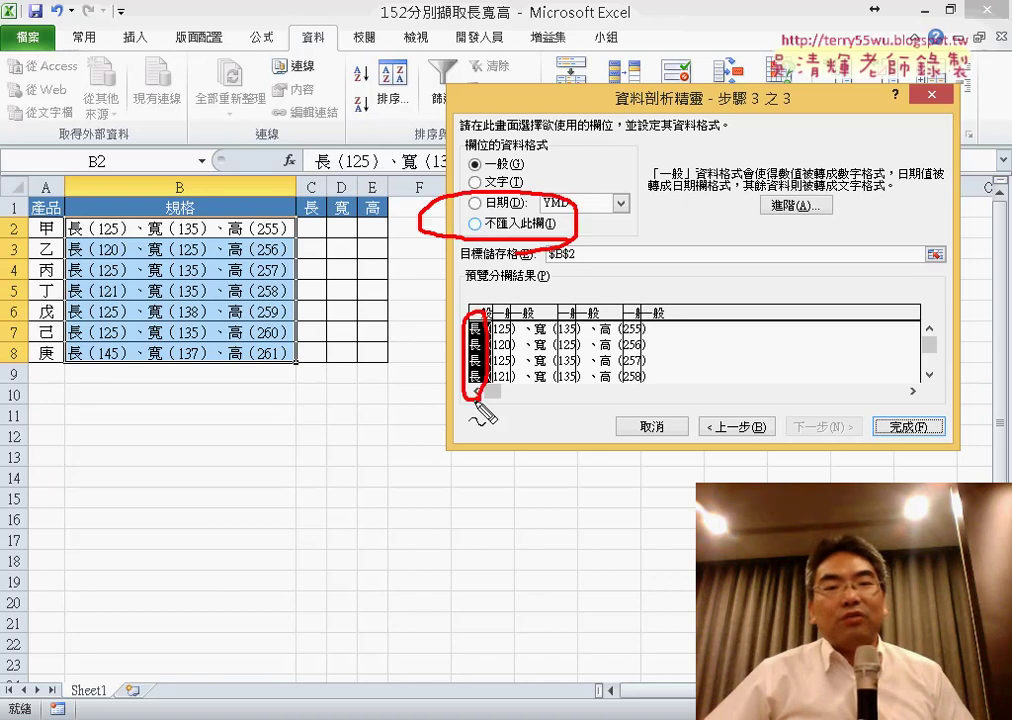
pyautogui.moveTo(520, 313); pyautogui.dragTo(540, 318)
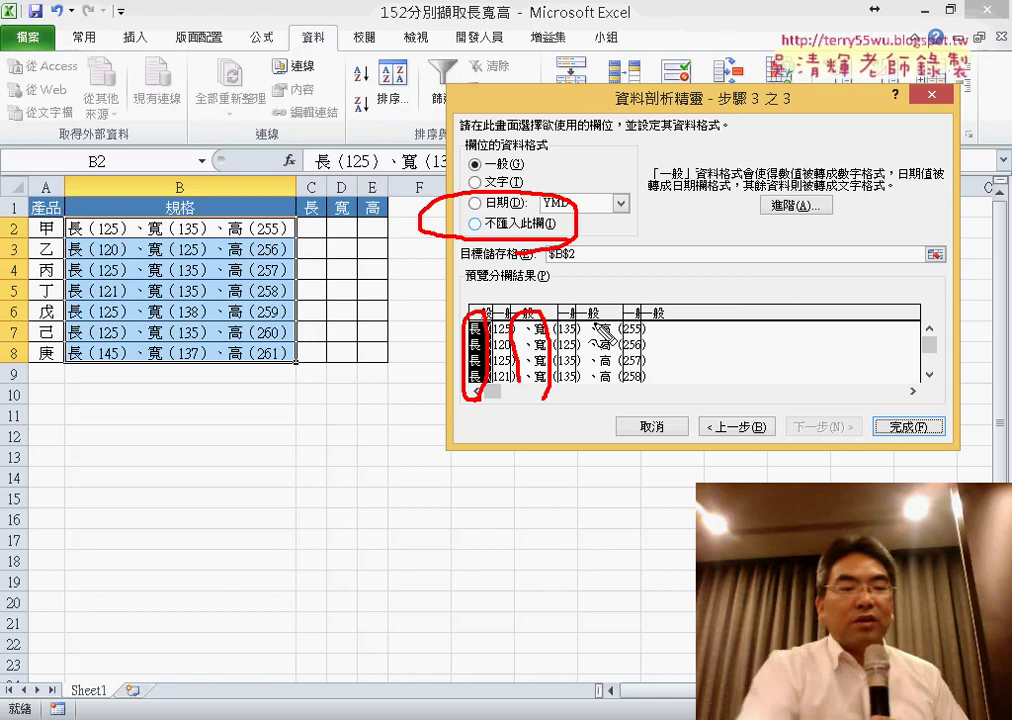
pyautogui.press('Escape')
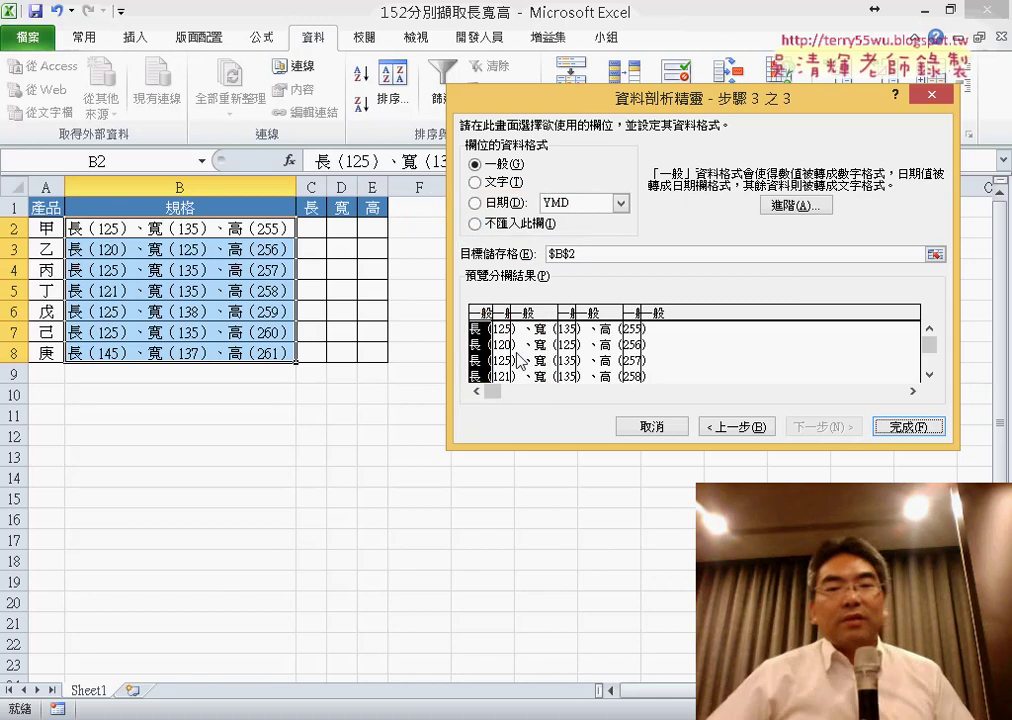
# Set the 長, 寬, 高 label pieces and trailing bracket to 'Do not import column (skip)'.
pyautogui.click(490, 222)
pyautogui.click(540, 362)
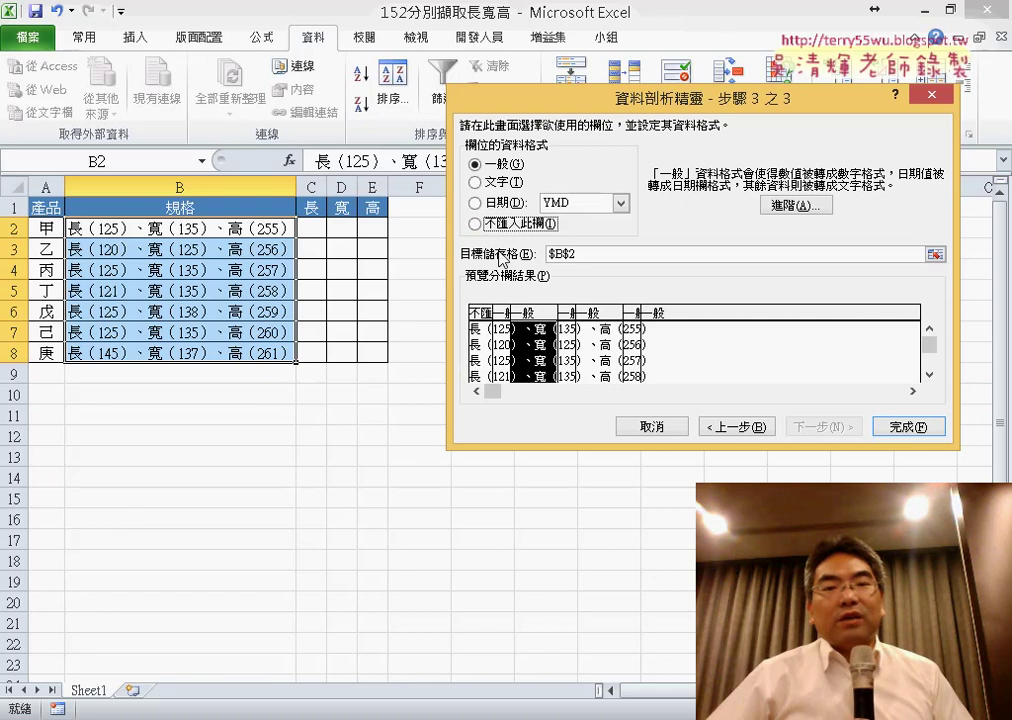
pyautogui.click(476, 223)
pyautogui.click(592, 343)
pyautogui.click(476, 223)
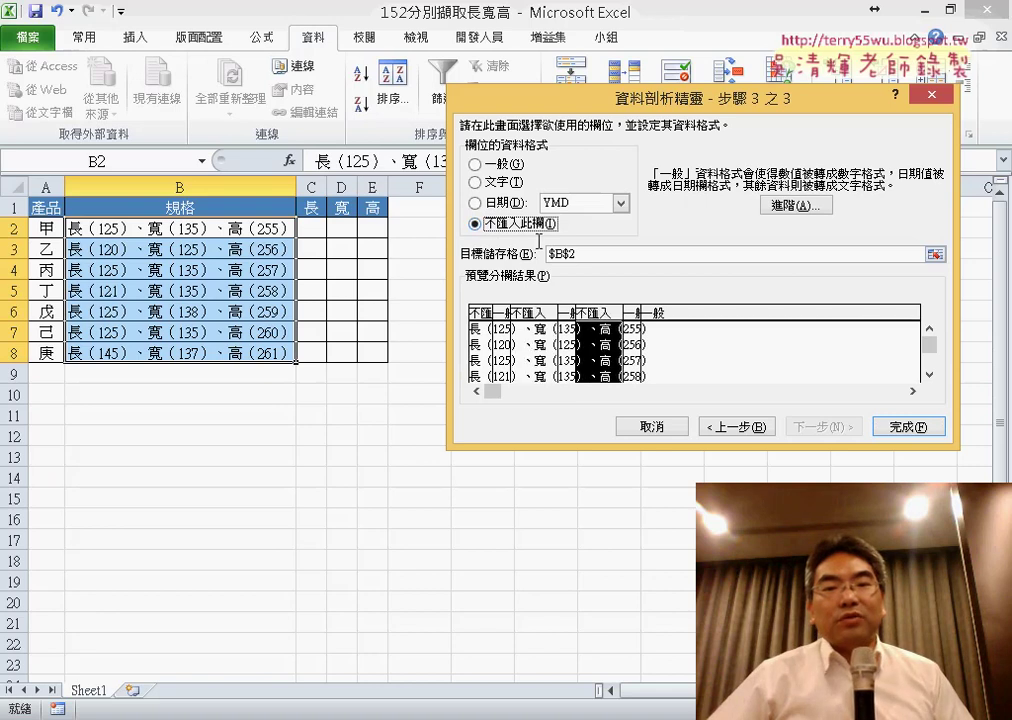
pyautogui.click(660, 326)
pyautogui.click(496, 226)
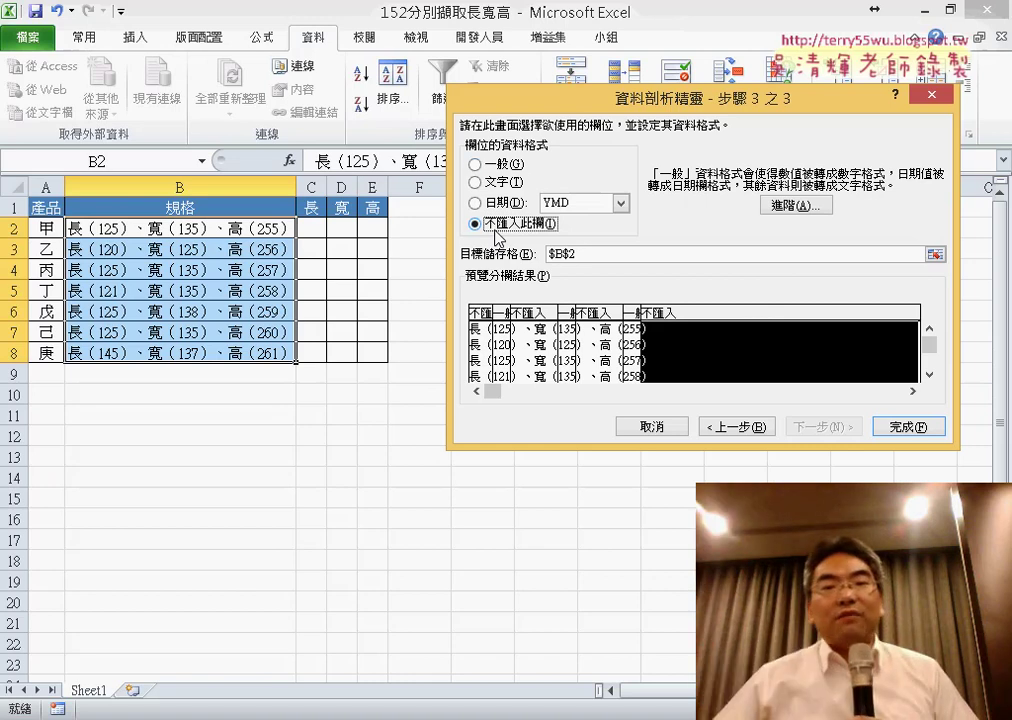
pyautogui.moveTo(560, 98); pyautogui.dragTo(528, 30)
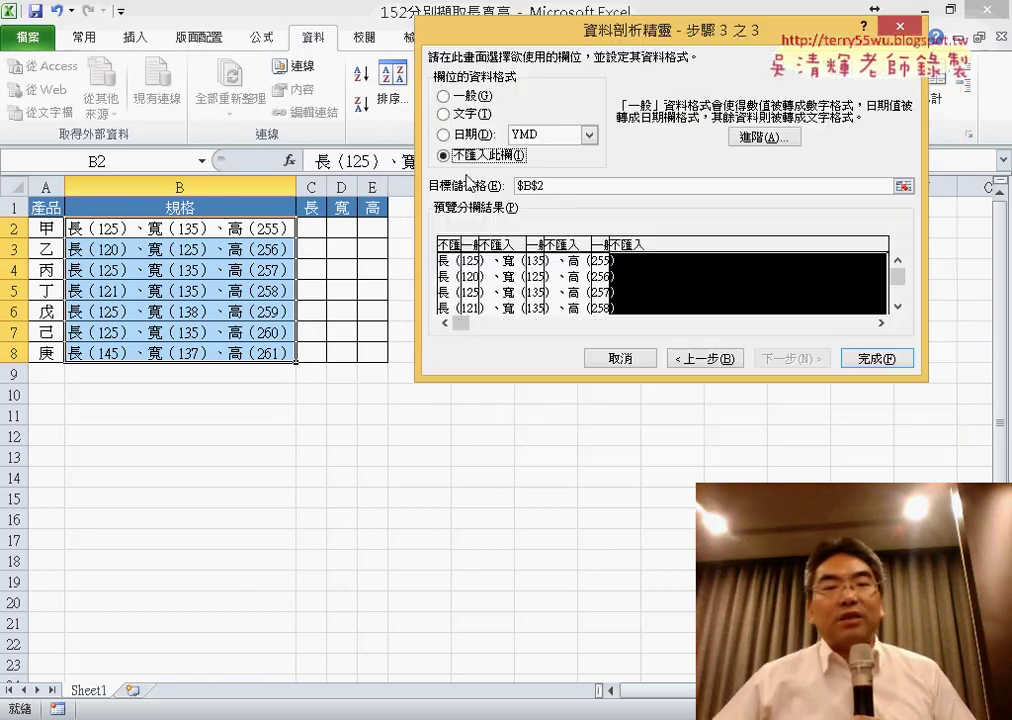
# Set the split destination to cell $C$2 under the 長, 寬, 高 headers.
pyautogui.click(533, 185)
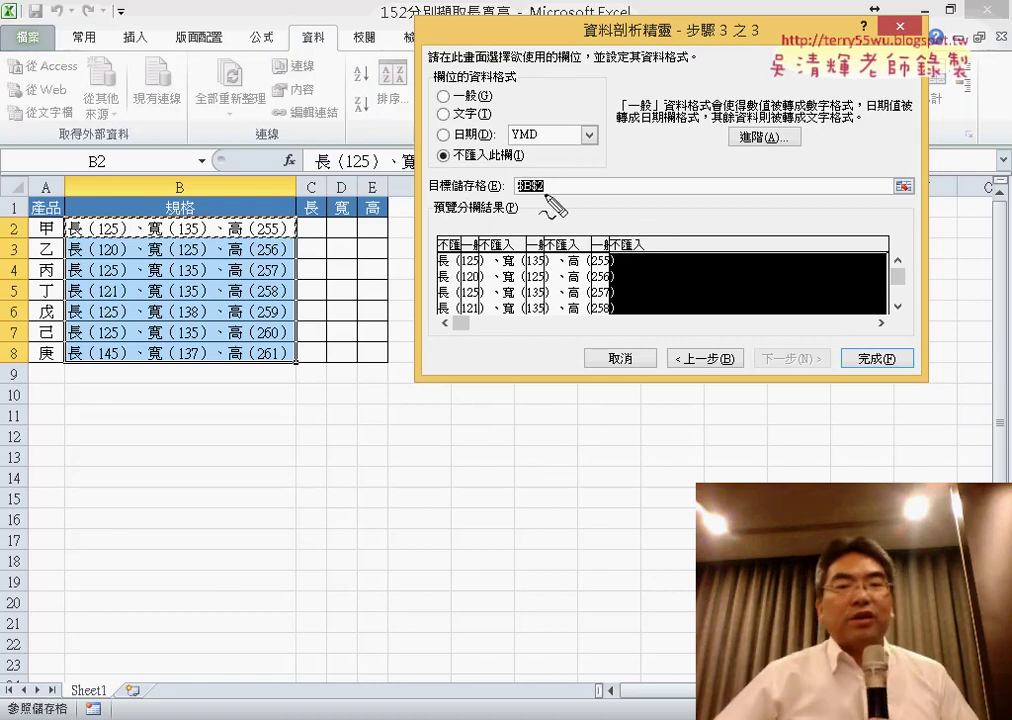
pyautogui.moveTo(553, 207); pyautogui.dragTo(541, 212)
pyautogui.moveTo(242, 388); pyautogui.dragTo(140, 397)
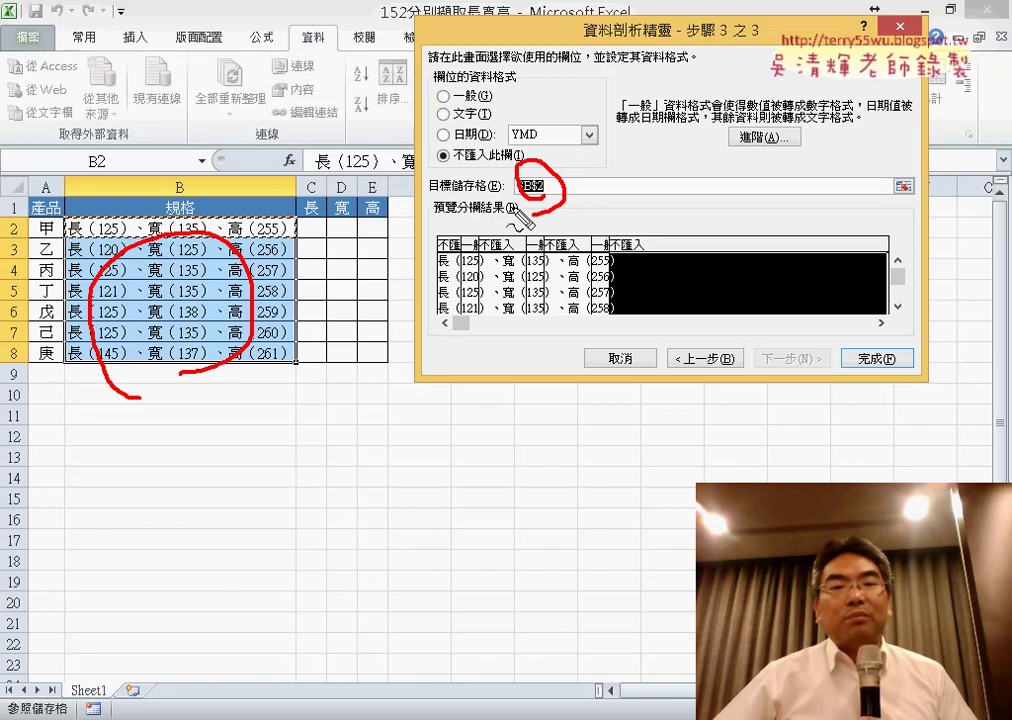
pyautogui.moveTo(300, 256); pyautogui.dragTo(309, 268)
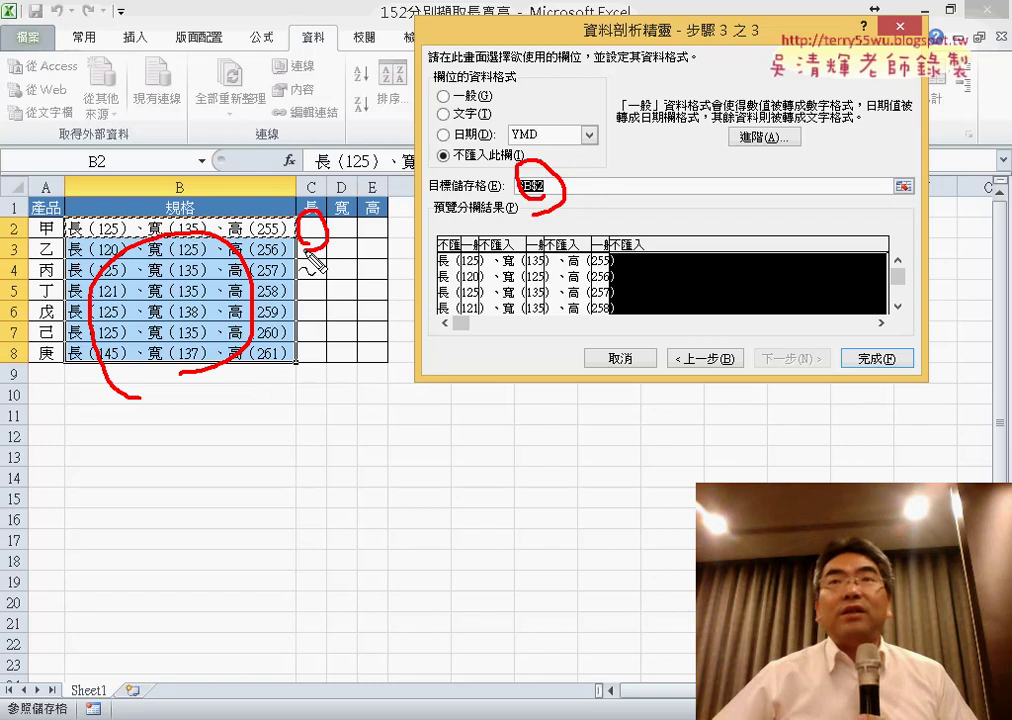
pyautogui.press('Escape')
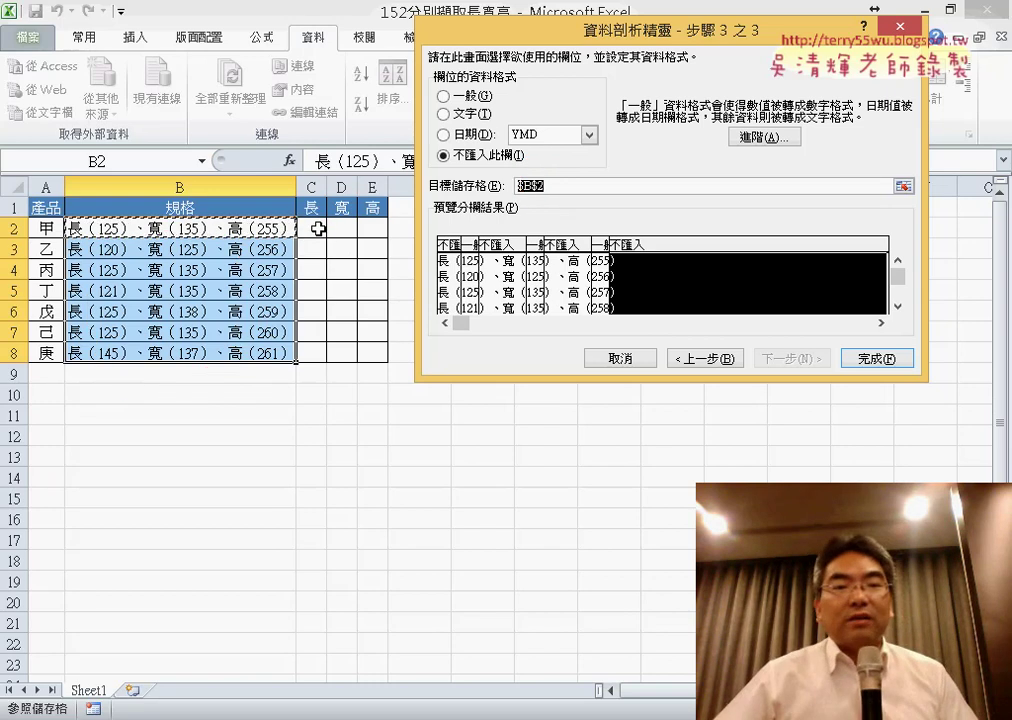
pyautogui.click(315, 230)
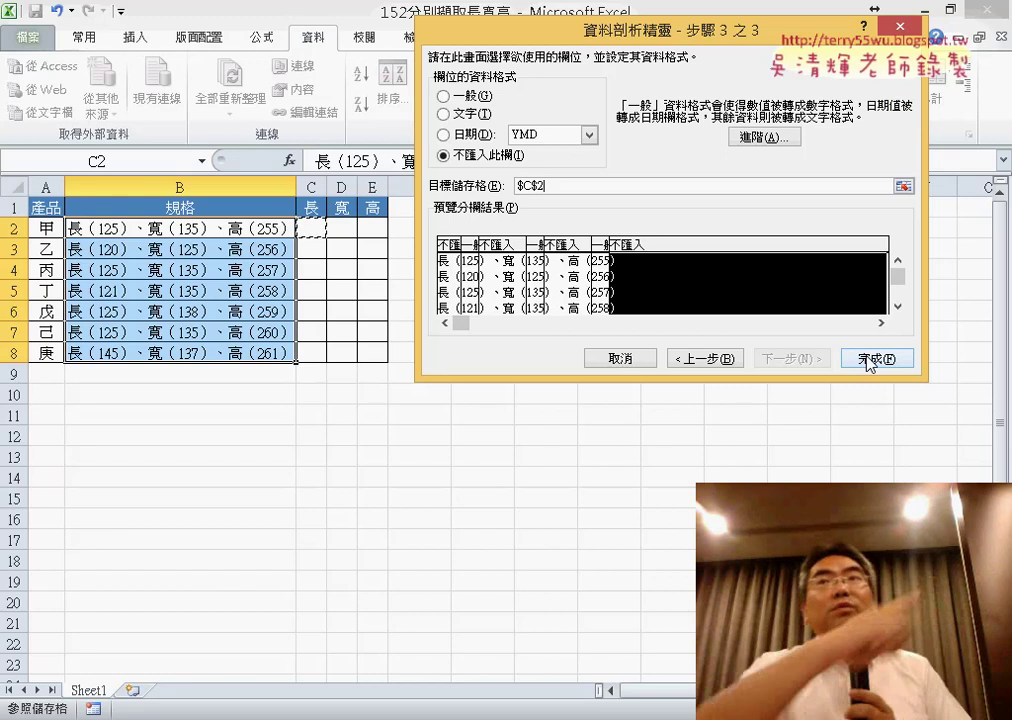
# Finish the split and confirm replacing the destination cells, filling C2:E8 with values like 125, 135, 255.
pyautogui.click(897, 361)
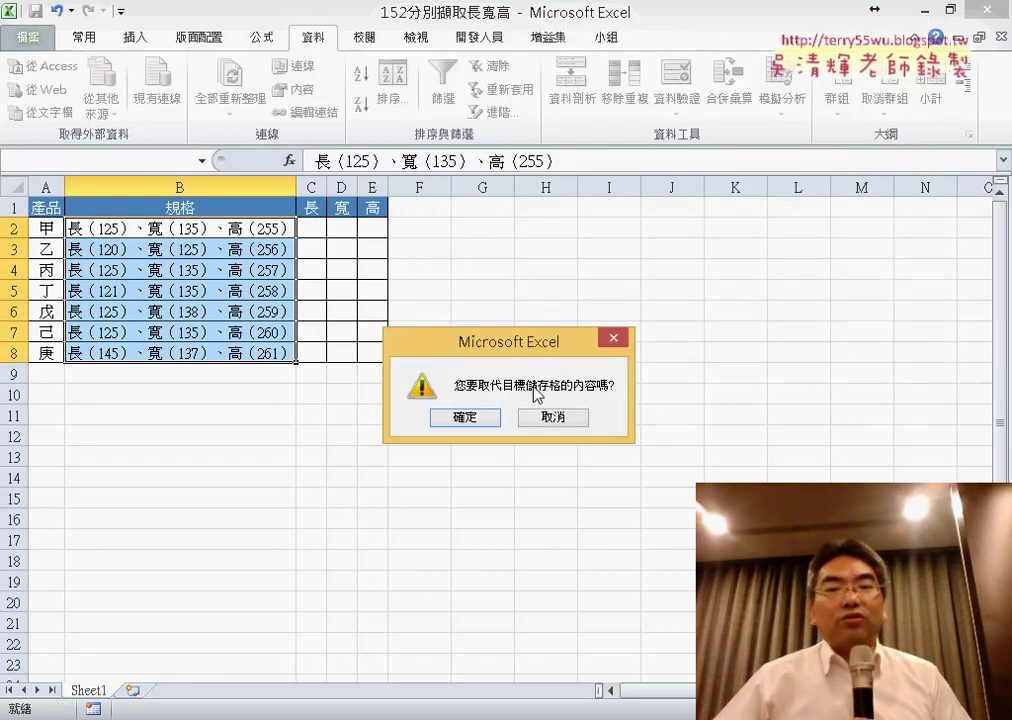
pyautogui.moveTo(548, 341); pyautogui.dragTo(641, 119)
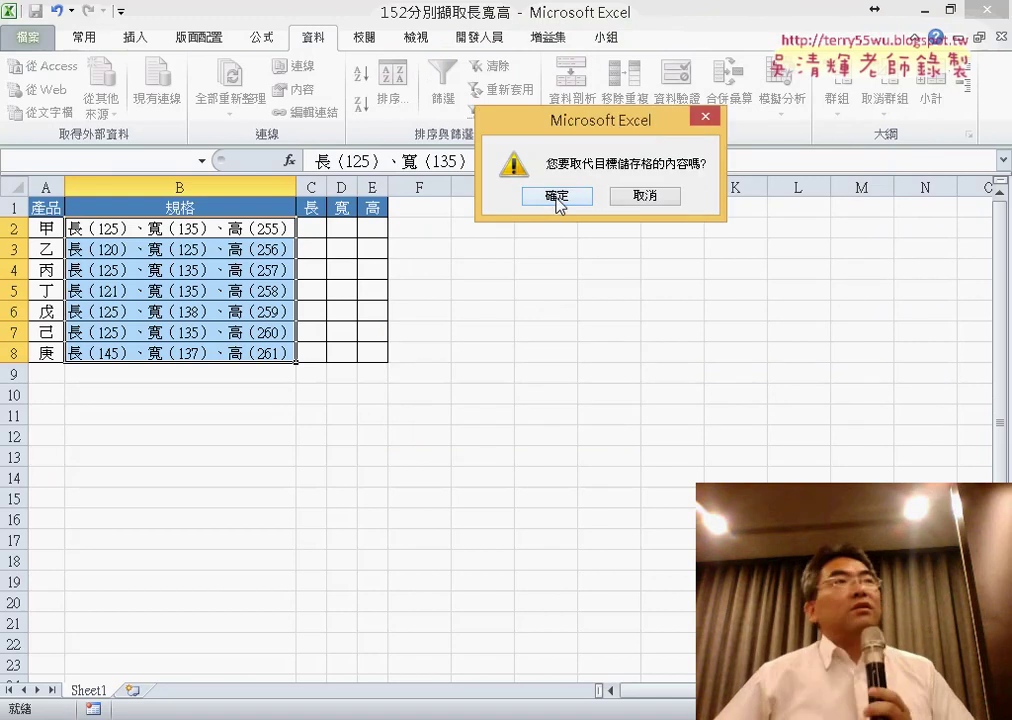
pyautogui.click(556, 198)
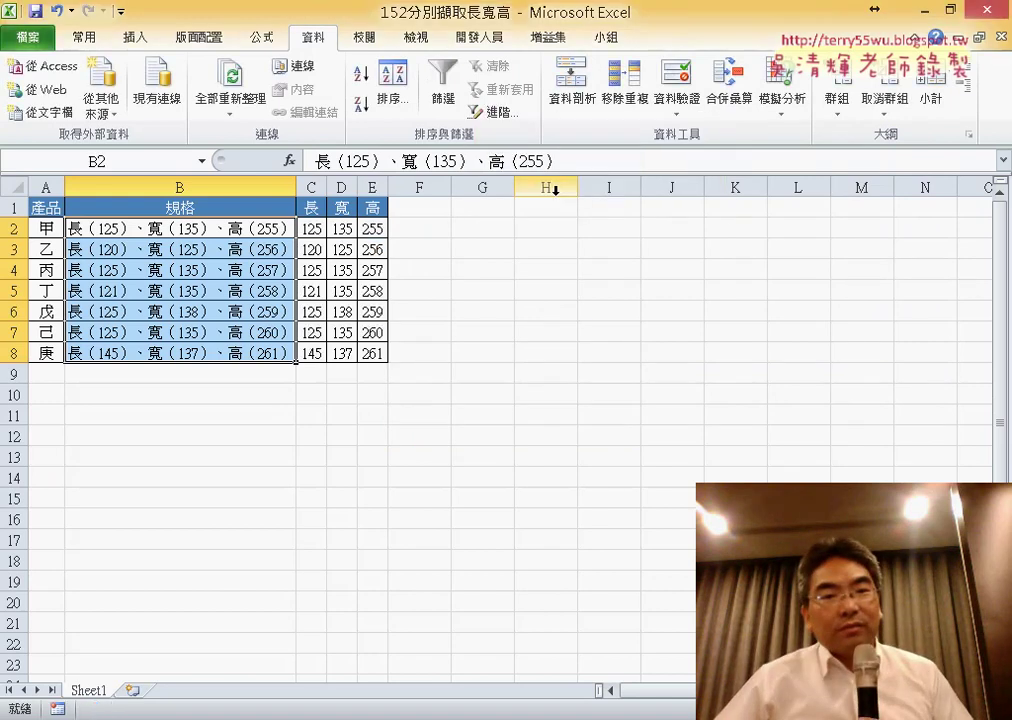